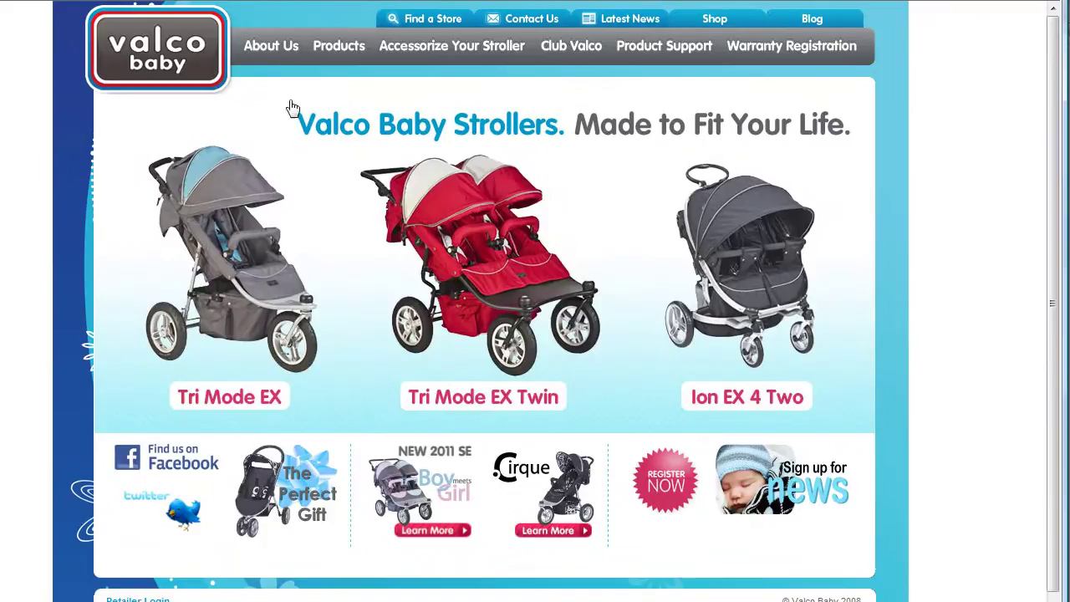
Open the About Us page in Internet Explorer and check its source head for keywords and description meta tags.
{"action": "left_click", "coordinate": [281, 52]}
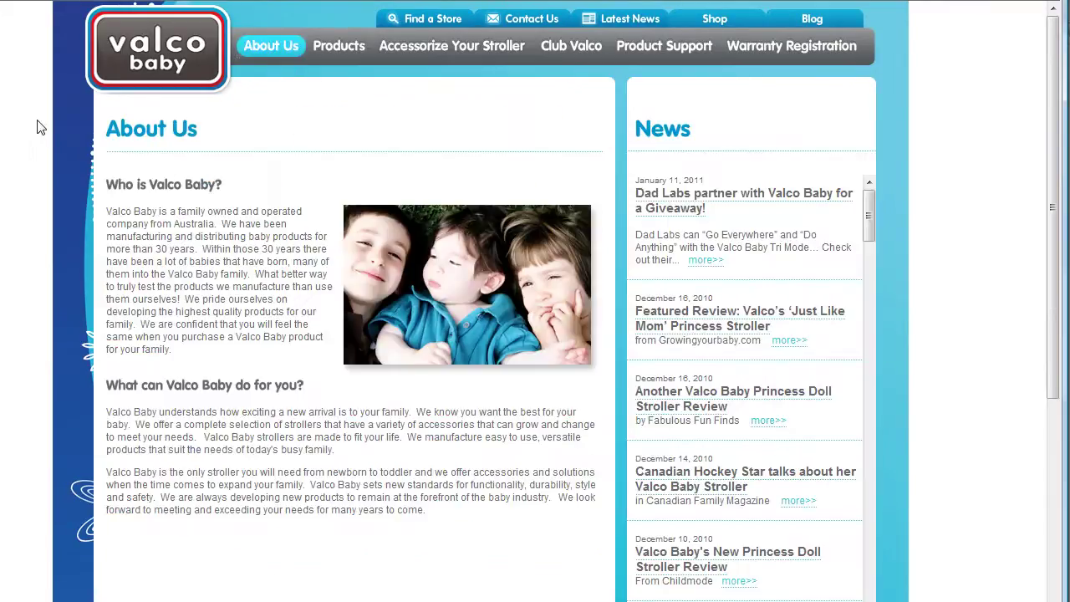
{"action": "right_click", "coordinate": [37, 127]}
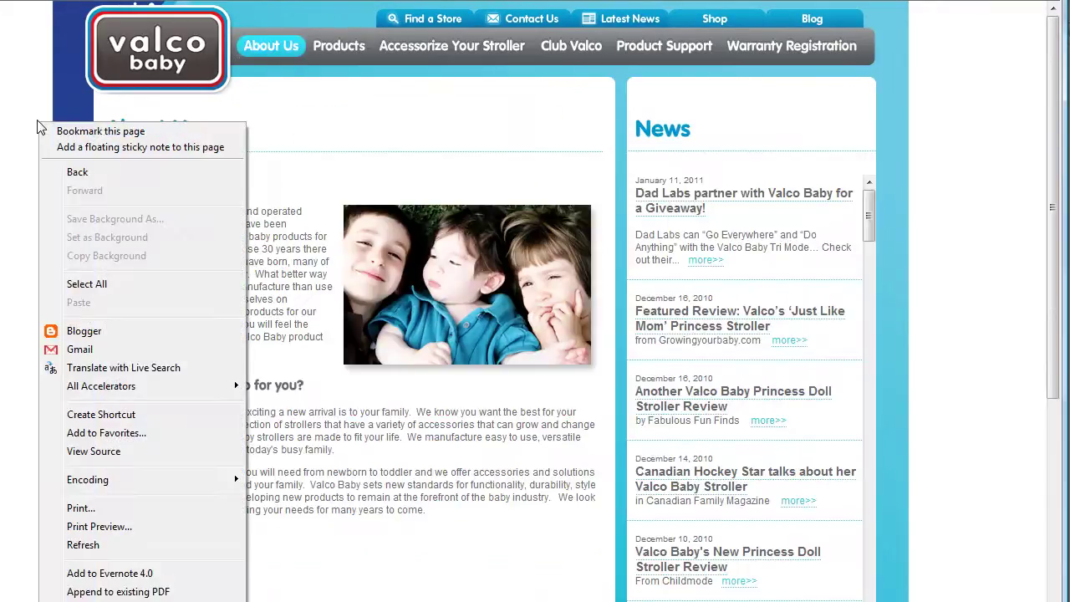
{"action": "left_click", "coordinate": [93, 451]}
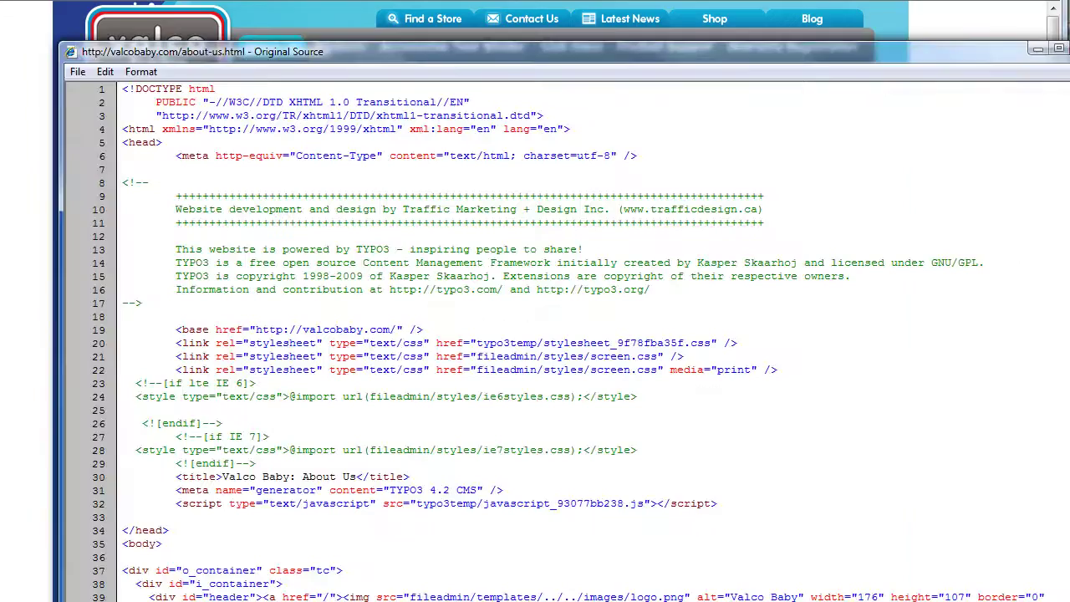
{"action": "scroll", "coordinate": [386, 473], "scroll_direction": "down", "scroll_amount": 4}
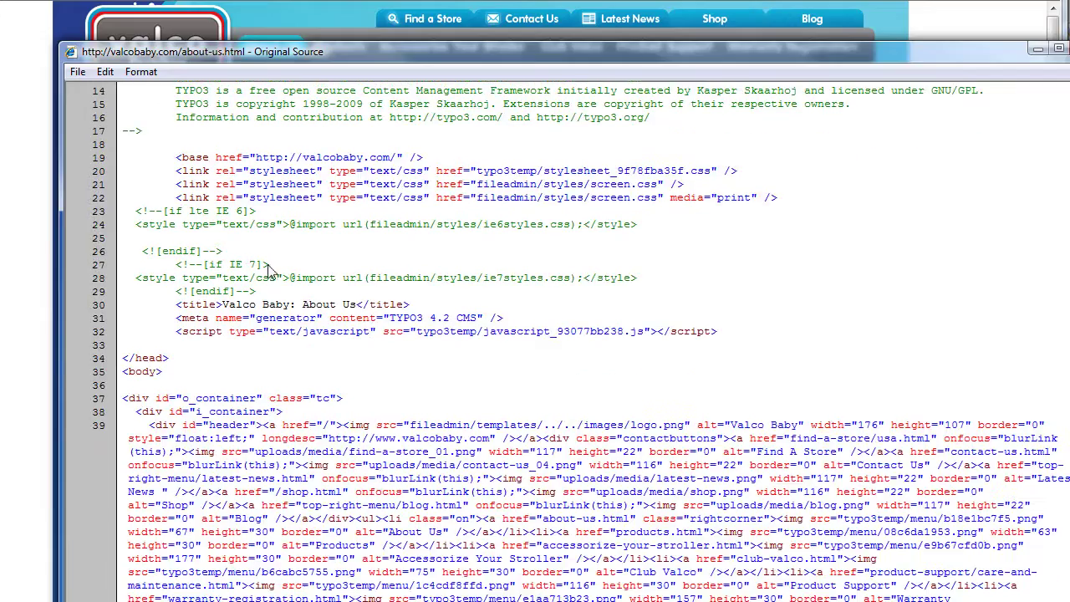
{"action": "scroll", "coordinate": [433, 418], "scroll_direction": "up", "scroll_amount": 2}
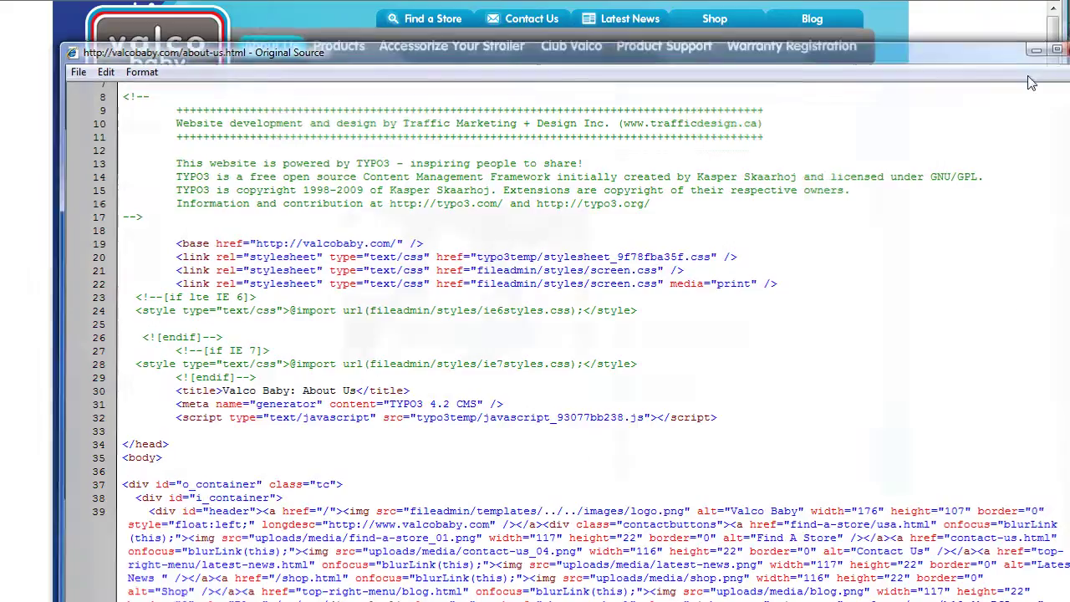
{"action": "key", "text": "alt+F4"}
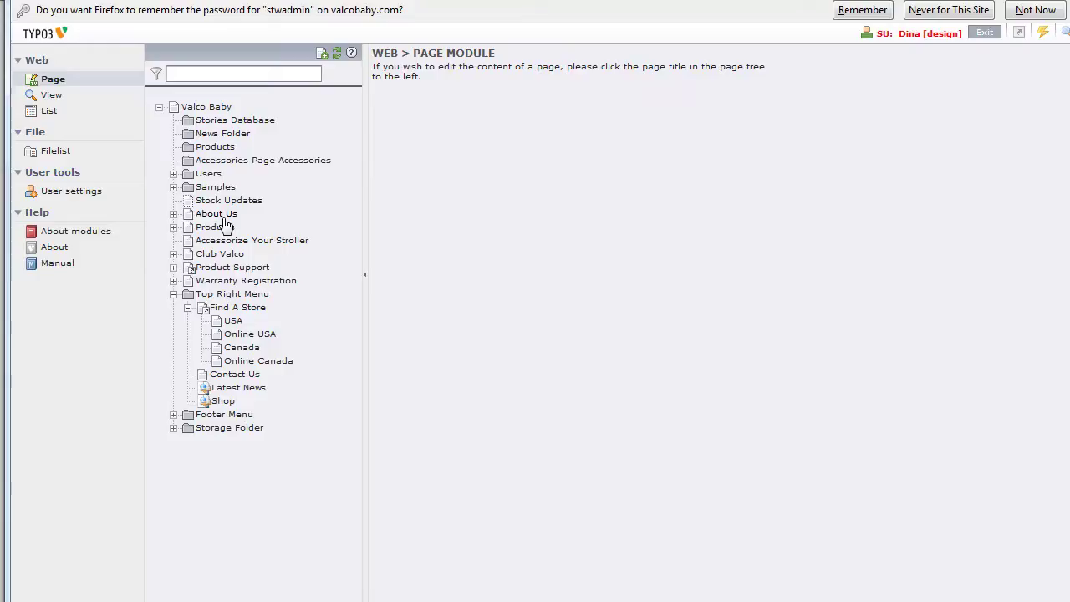
Open the About Us page properties form in TYPO3 and reveal its metadata fields.
{"action": "left_click", "coordinate": [189, 215]}
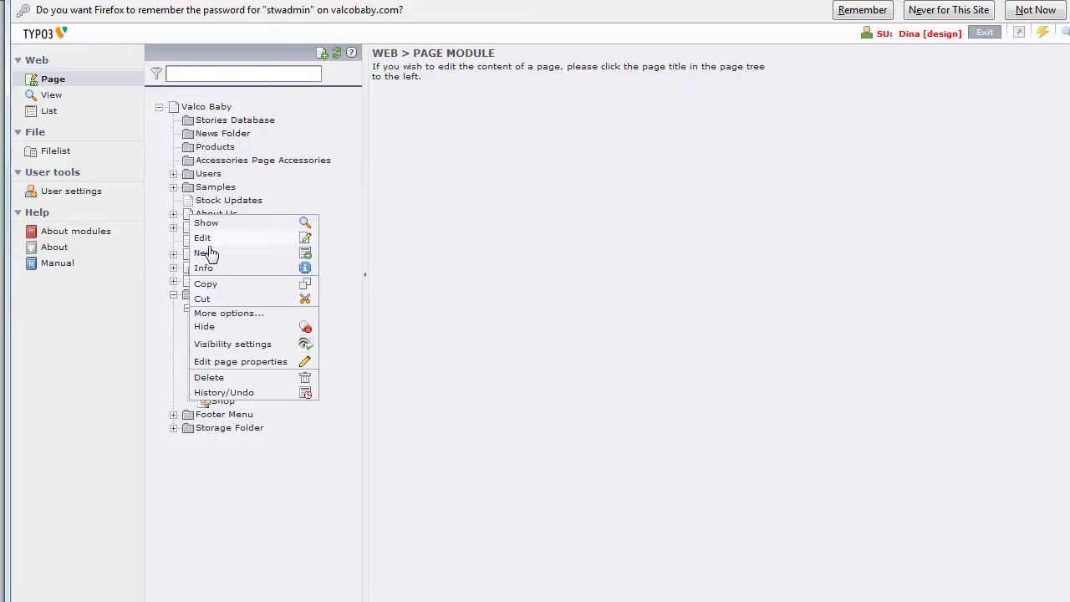
{"action": "left_click", "coordinate": [230, 362]}
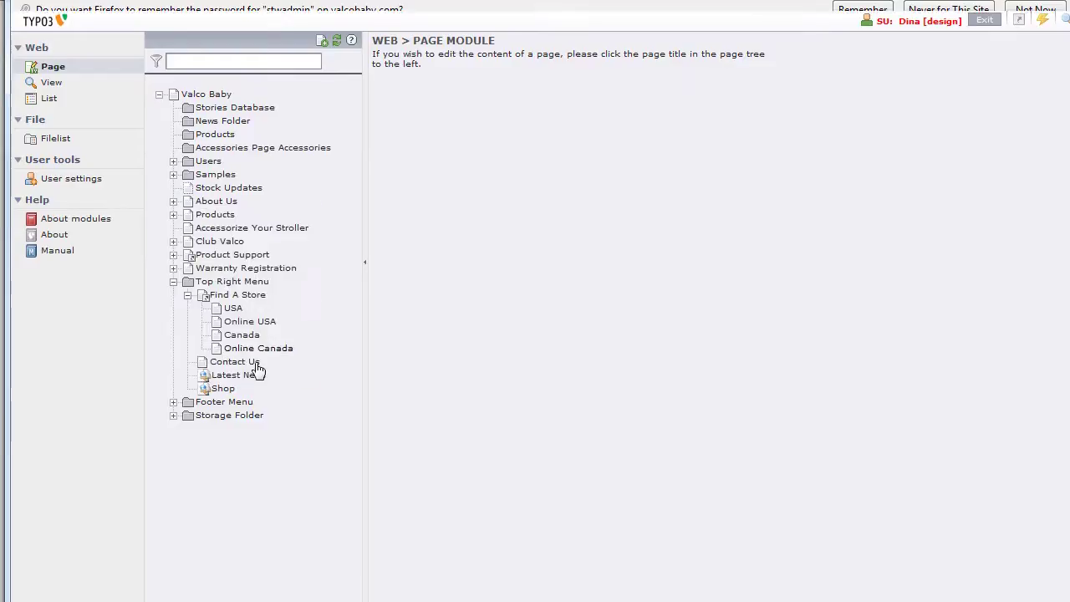
{"action": "left_click", "coordinate": [217, 202]}
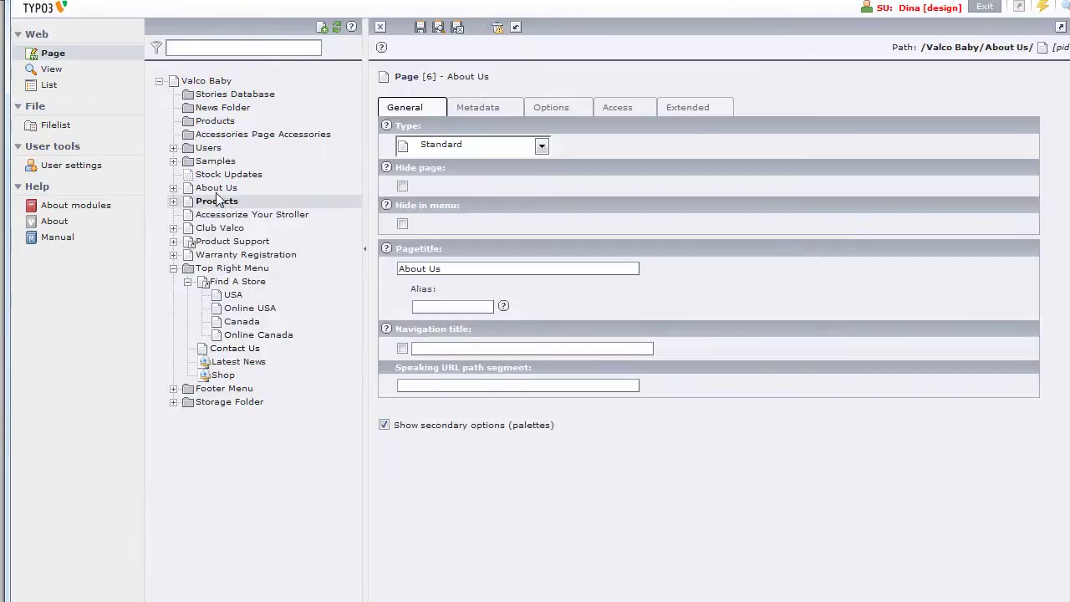
{"action": "left_click", "coordinate": [215, 189]}
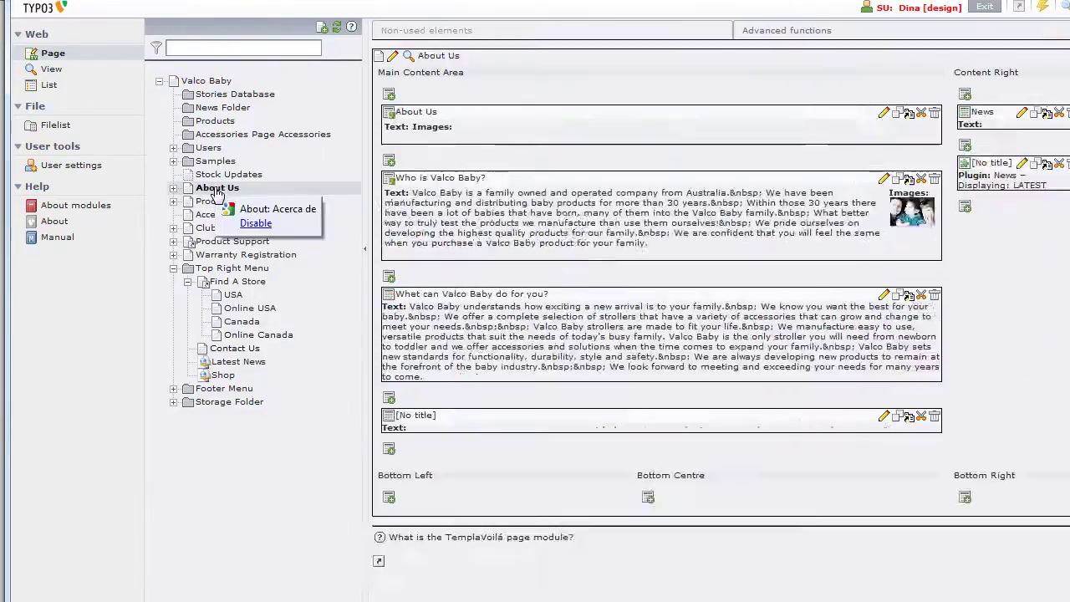
{"action": "left_click", "coordinate": [393, 57]}
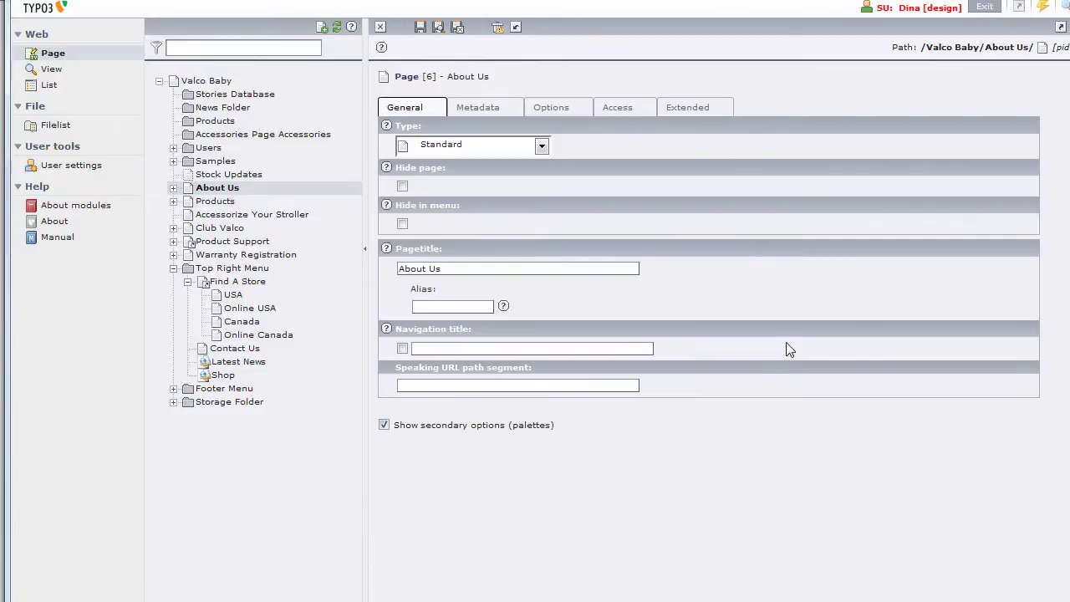
{"action": "left_click", "coordinate": [494, 114]}
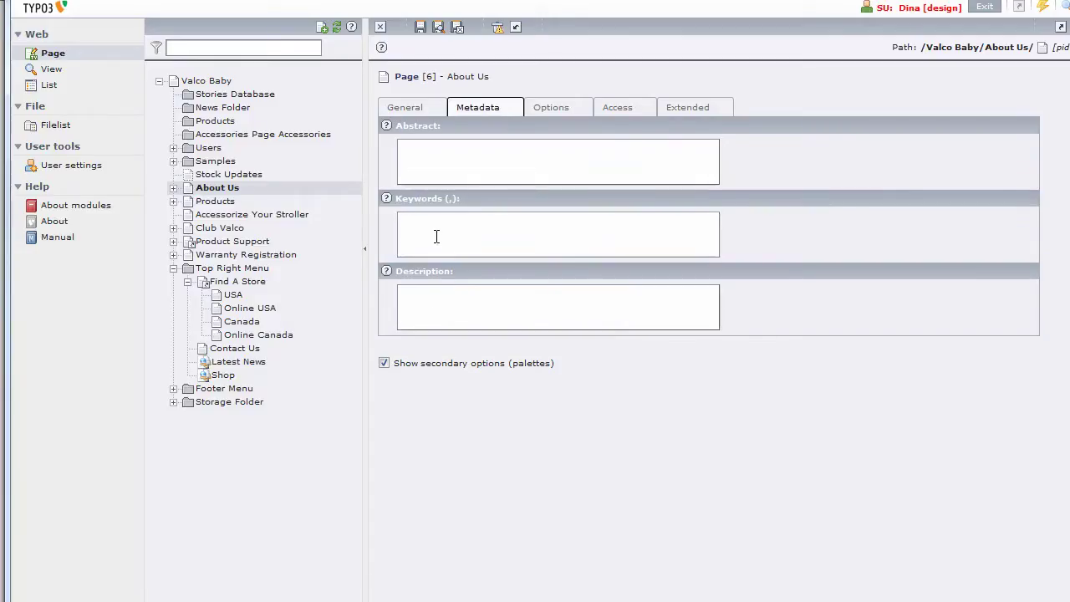
Save description 'This is the field for the page description' and keywords 'keywords 1, keyword 2', then clear all caches.
{"action": "left_click", "coordinate": [447, 309]}
{"action": "type", "text": "This is the fie"}
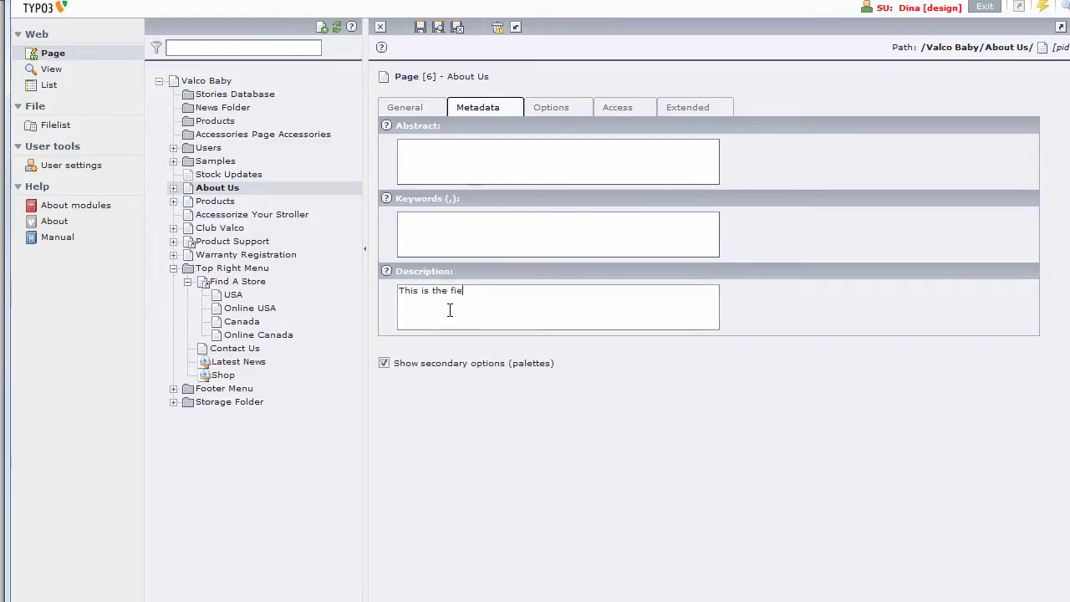
{"action": "type", "text": "ld for the page"}
{"action": "type", "text": " description"}
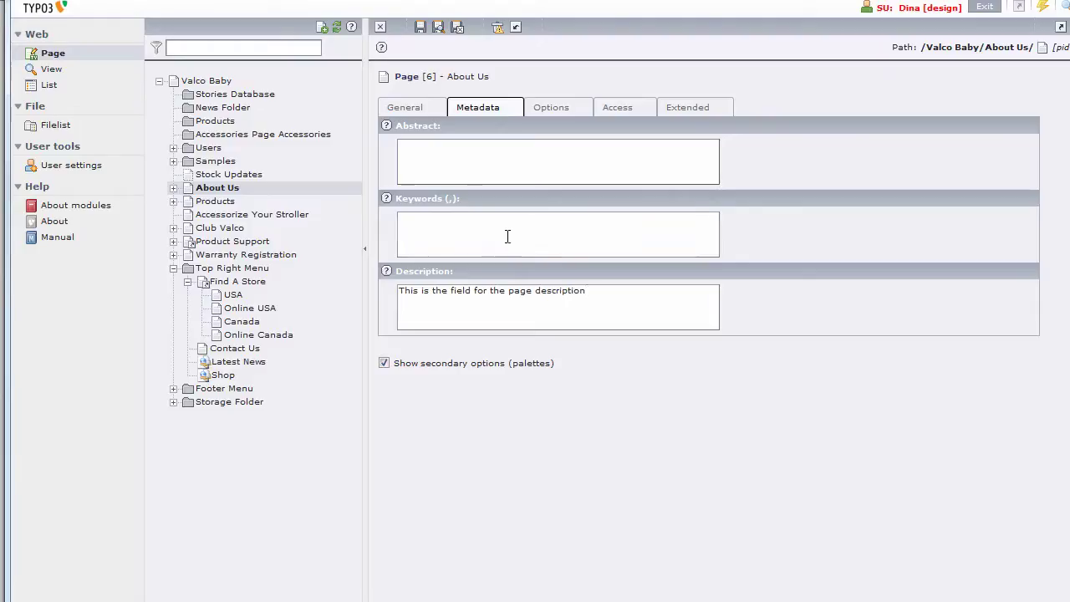
{"action": "left_click", "coordinate": [509, 227]}
{"action": "type", "text": "w"}
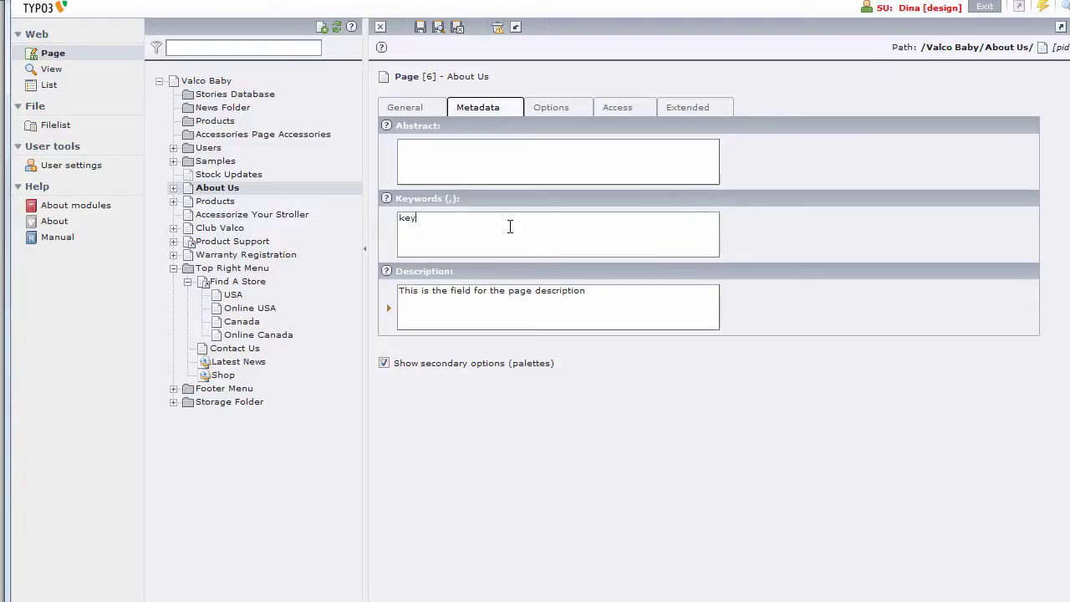
{"action": "type", "text": "ords 1, keywo"}
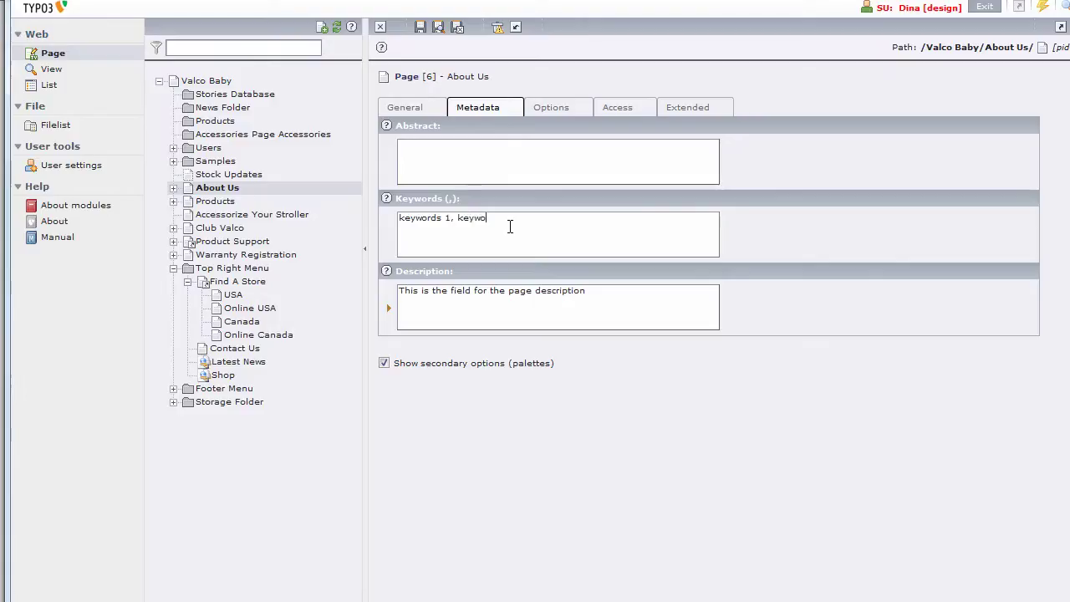
{"action": "type", "text": "rd 2"}
{"action": "left_click", "coordinate": [421, 28]}
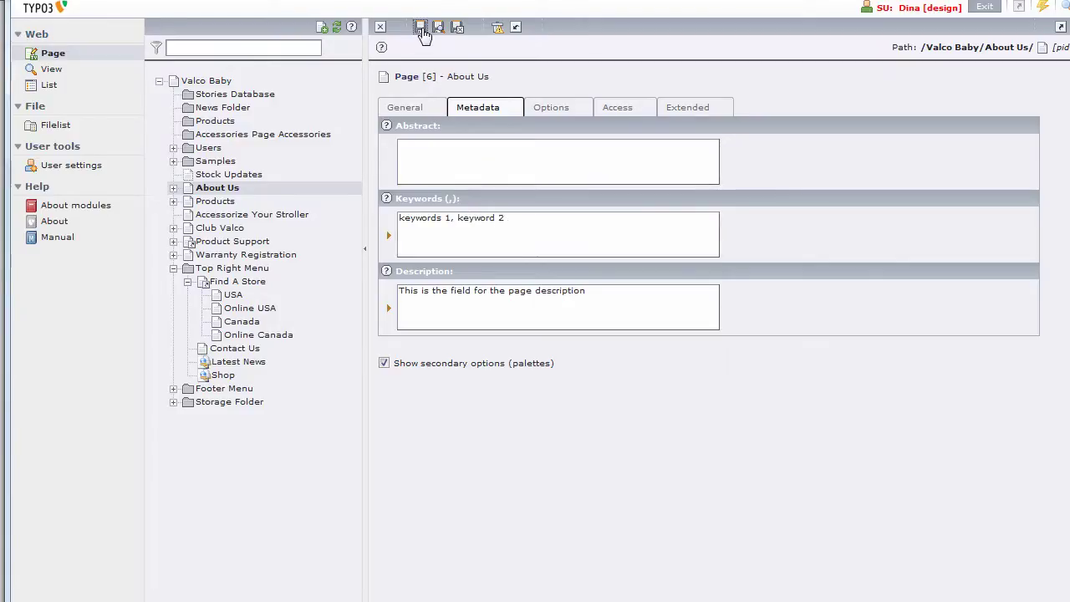
{"action": "left_click", "coordinate": [1042, 8]}
{"action": "left_click", "coordinate": [983, 29]}
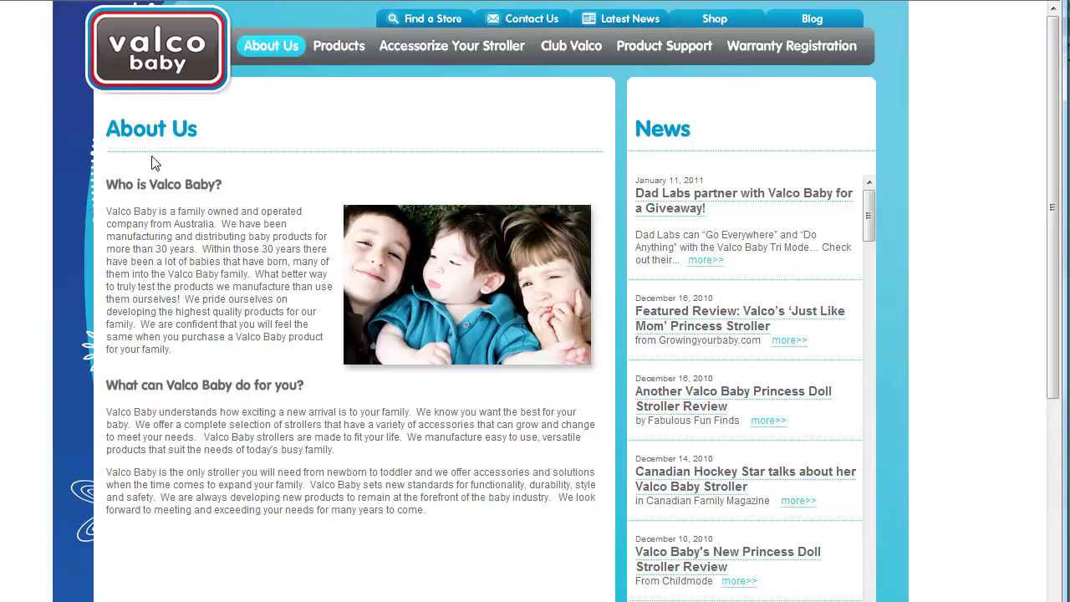
View the refreshed About Us source and highlight the new keywords and description meta lines.
{"action": "right_click", "coordinate": [19, 131]}
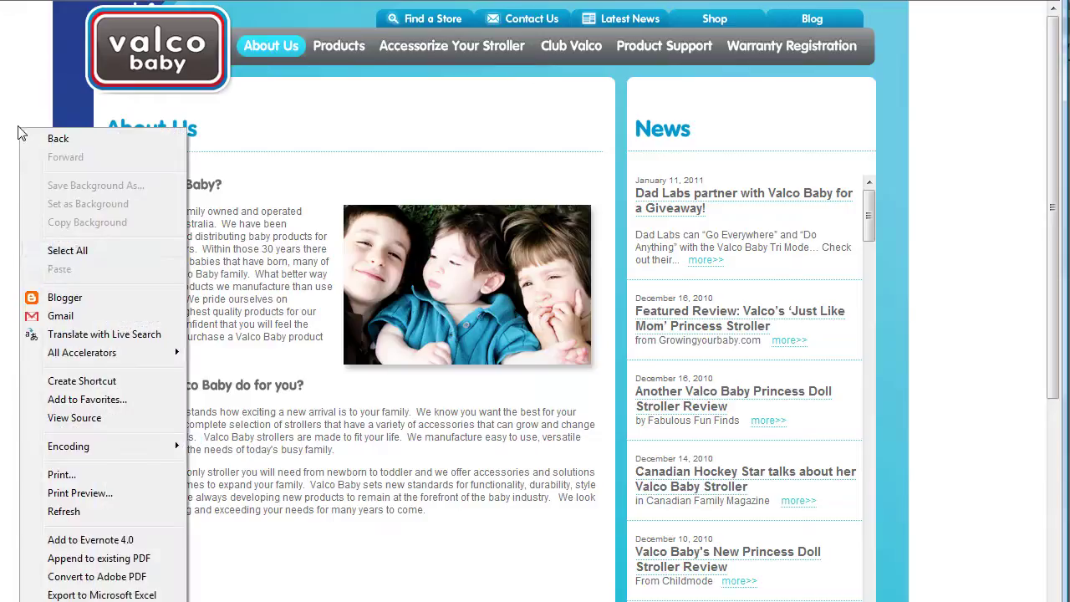
{"action": "left_click", "coordinate": [73, 418]}
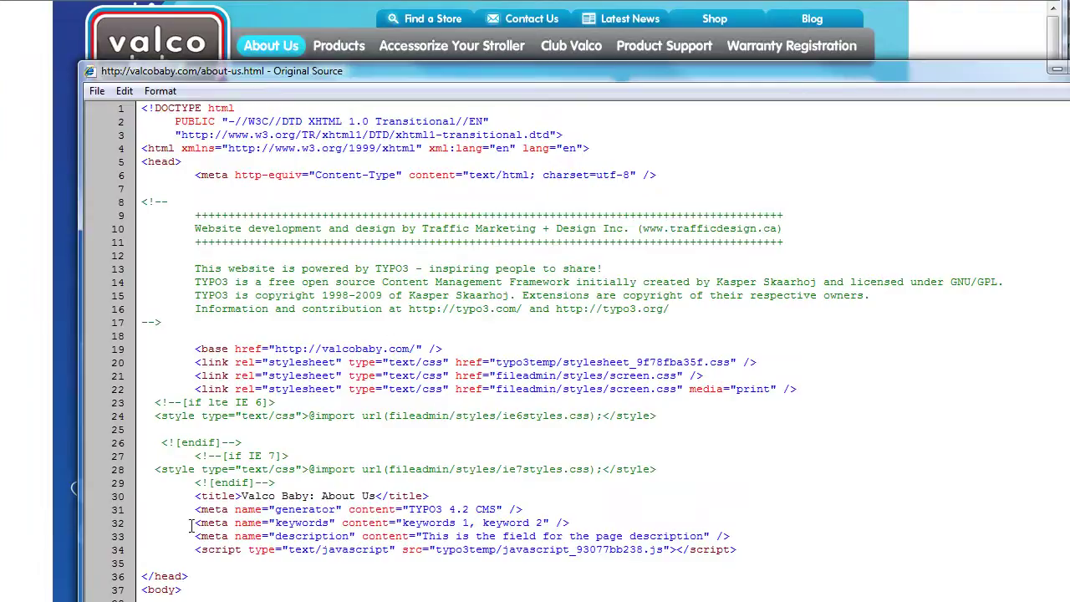
{"action": "left_click_drag", "start_coordinate": [193, 523], "coordinate": [730, 535]}
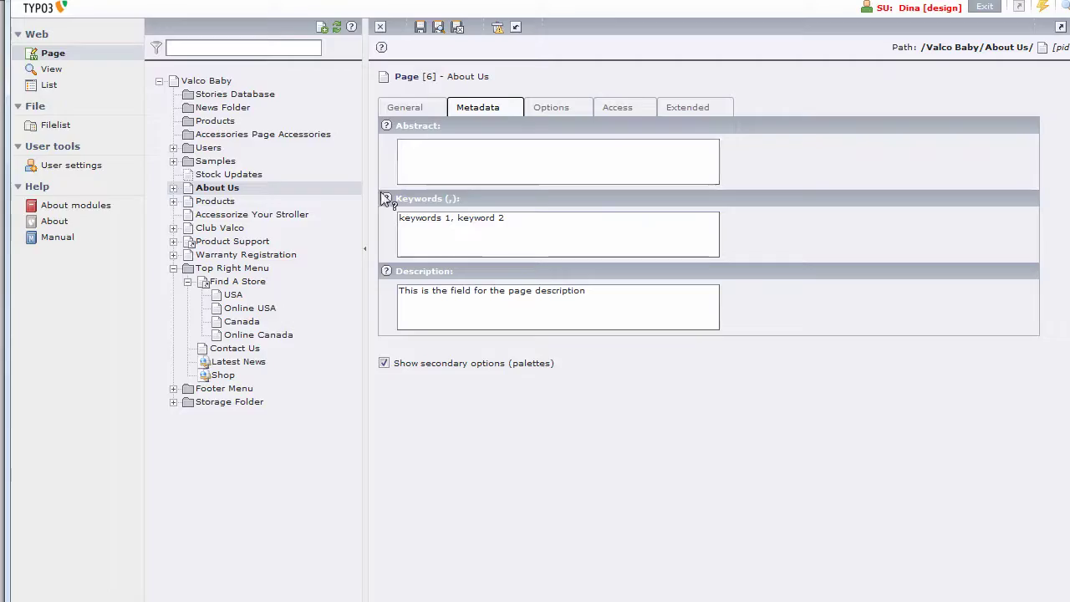
Empty the keywords and description metadata fields and save the page.
{"action": "left_click", "coordinate": [560, 220]}
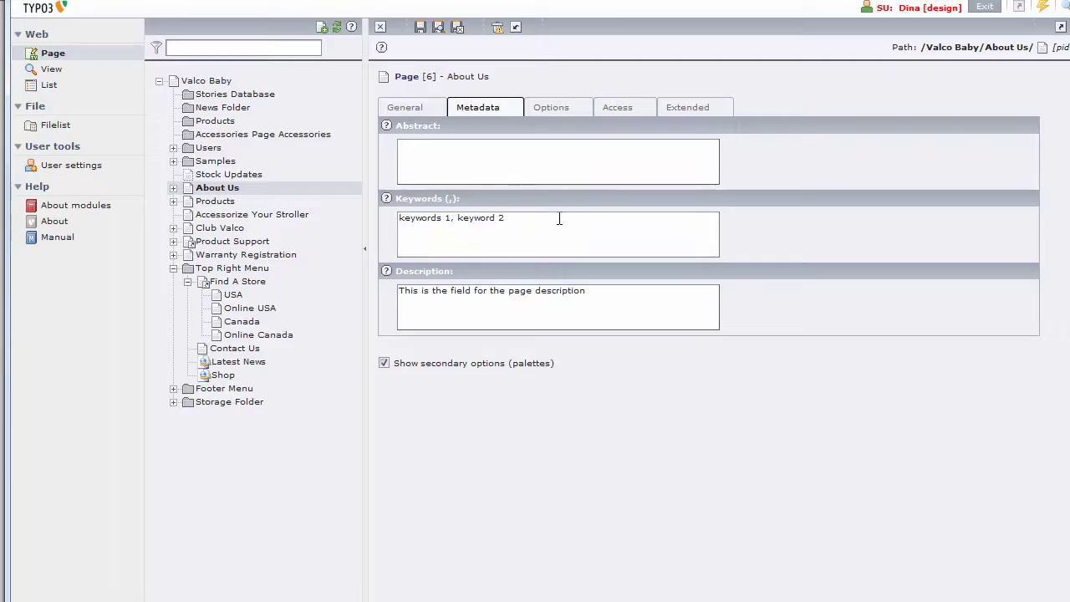
{"action": "key", "text": "ctrl+a"}
{"action": "key", "text": "Delete"}
{"action": "left_click", "coordinate": [605, 293]}
{"action": "key", "text": "ctrl+a"}
{"action": "key", "text": "Delete"}
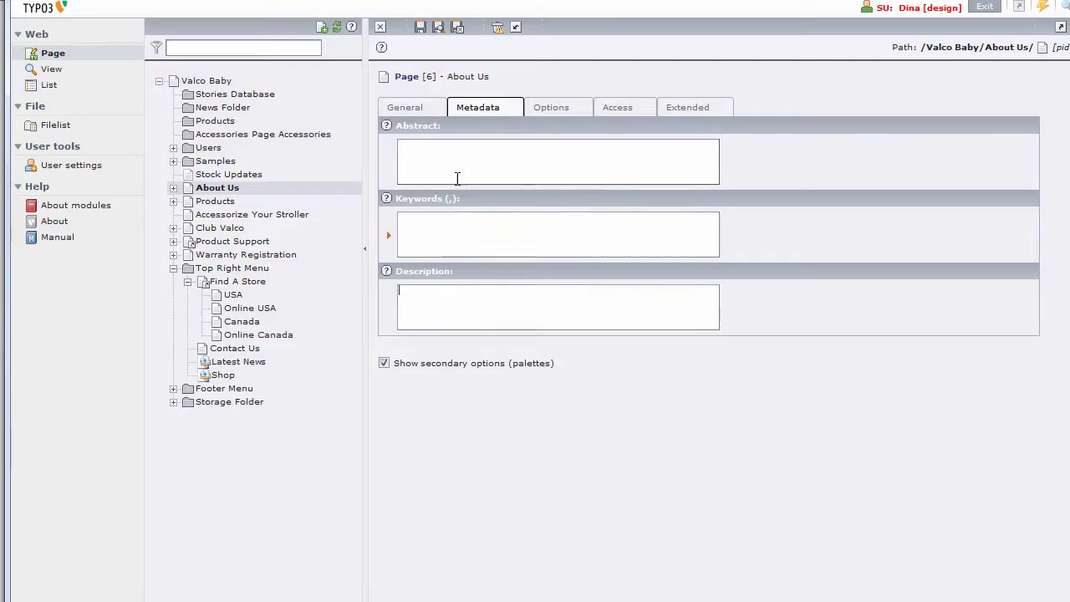
{"action": "left_click", "coordinate": [458, 29]}
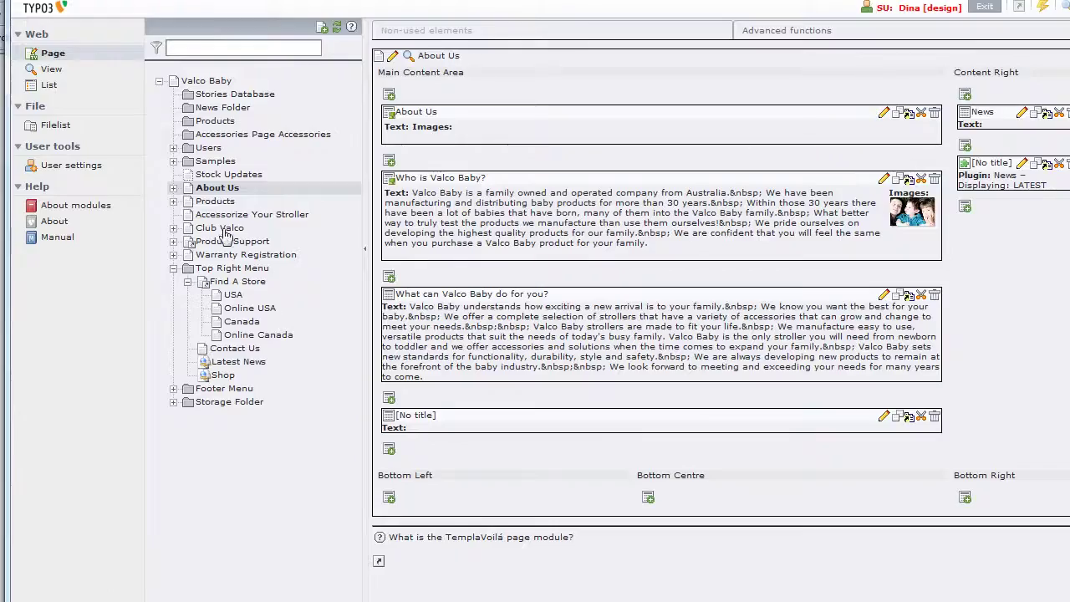
Reopen the About Us page properties with the page title field in focus.
{"action": "left_click", "coordinate": [391, 59]}
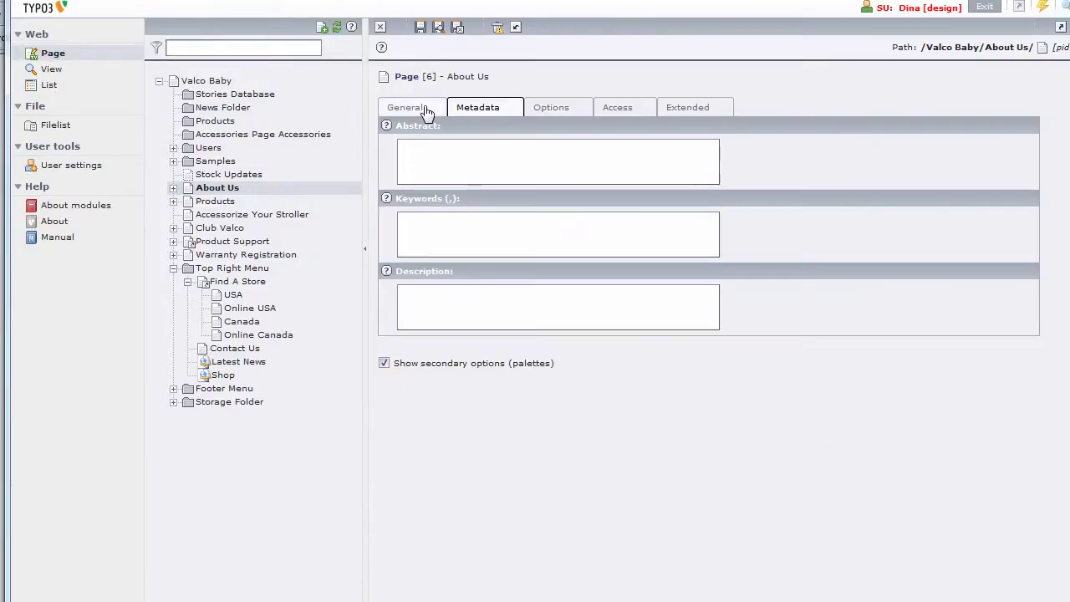
{"action": "left_click", "coordinate": [422, 108]}
{"action": "left_click", "coordinate": [427, 267]}
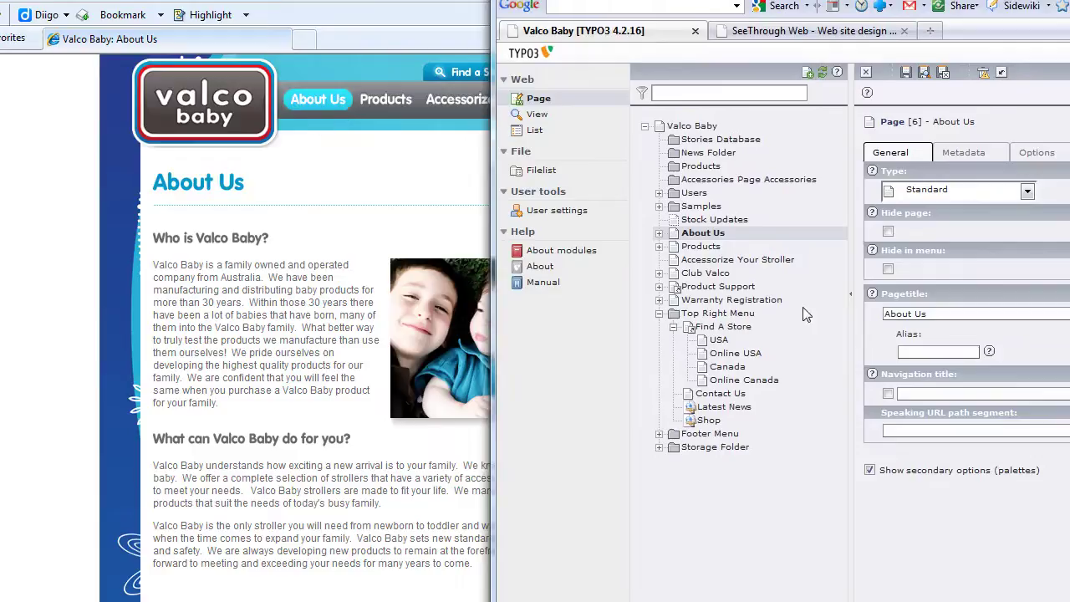
Retitle the page 'About Valco Baby', save, and reload the live site to preview it.
{"action": "key", "text": "BackSpace"}
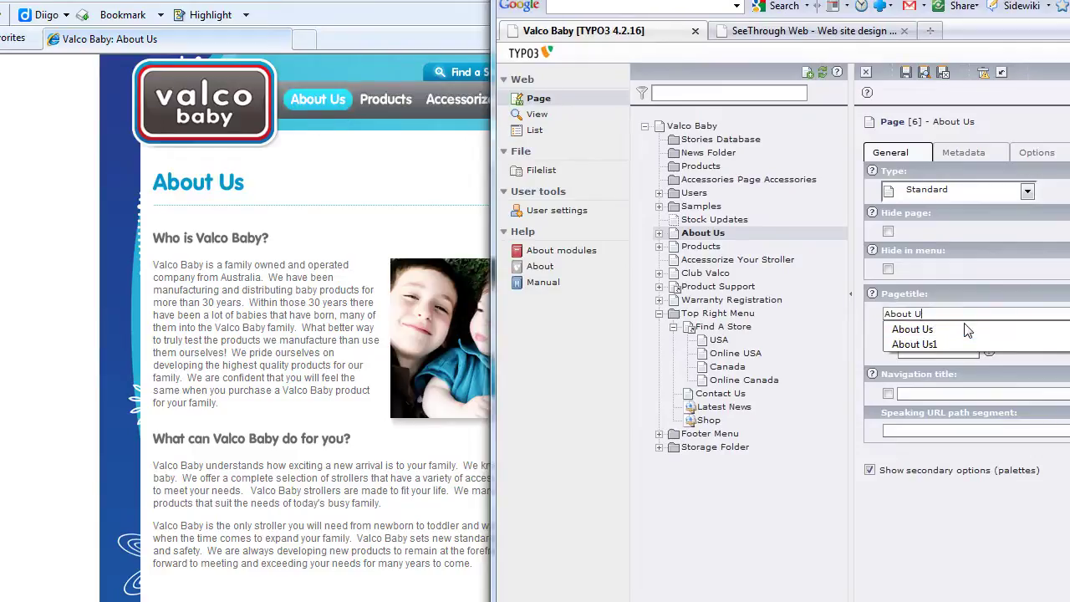
{"action": "key", "text": "BackSpace"}
{"action": "type", "text": "Vakci ="}
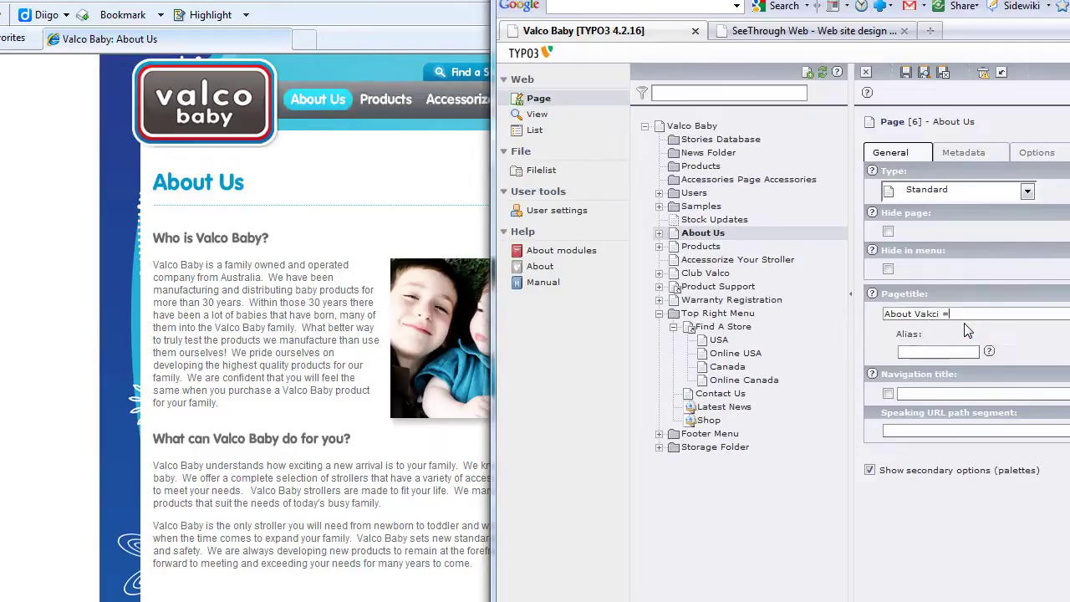
{"action": "key", "text": "BackSpace"}
{"action": "key", "text": "BackSpace"}
{"action": "key", "text": "BackSpace"}
{"action": "key", "text": "BackSpace"}
{"action": "key", "text": "BackSpace"}
{"action": "type", "text": "lco Baby"}
{"action": "left_click", "coordinate": [906, 76]}
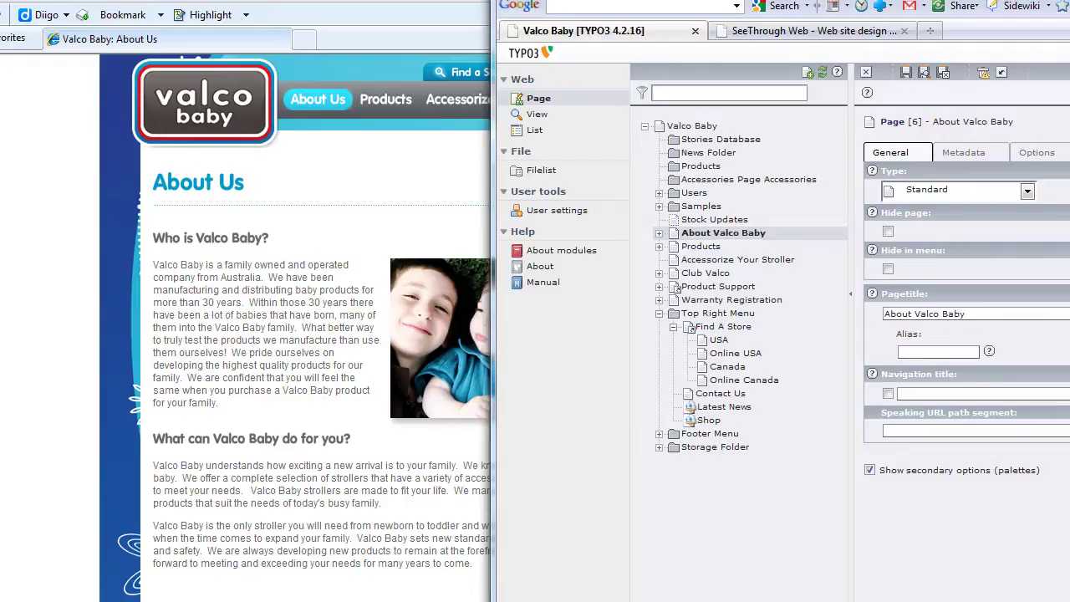
{"action": "key", "text": "alt+Tab"}
{"action": "key", "text": "F5"}
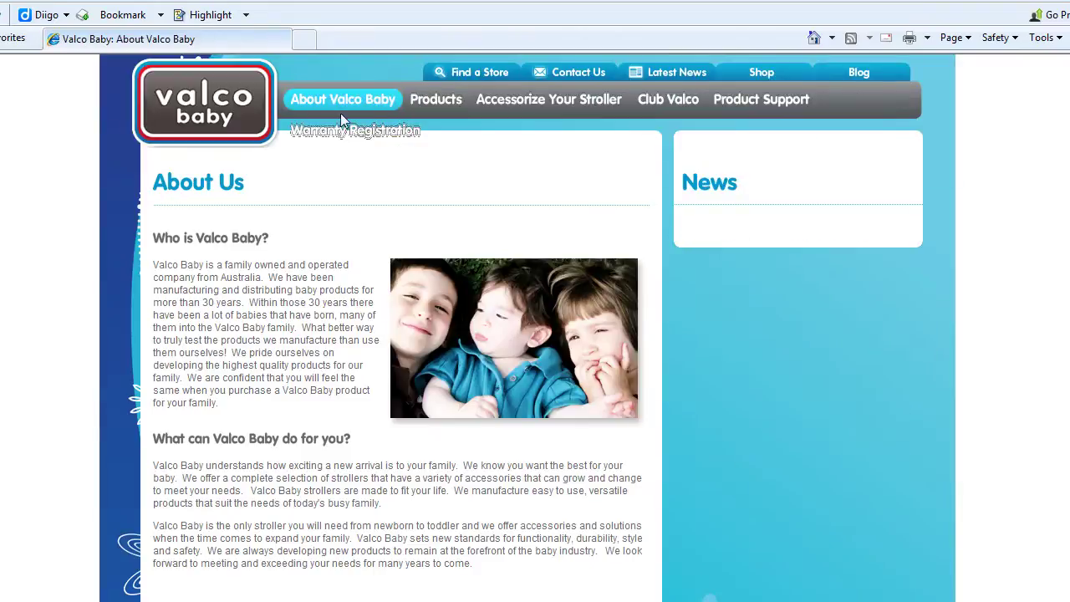
{"action": "key", "text": "alt+Tab"}
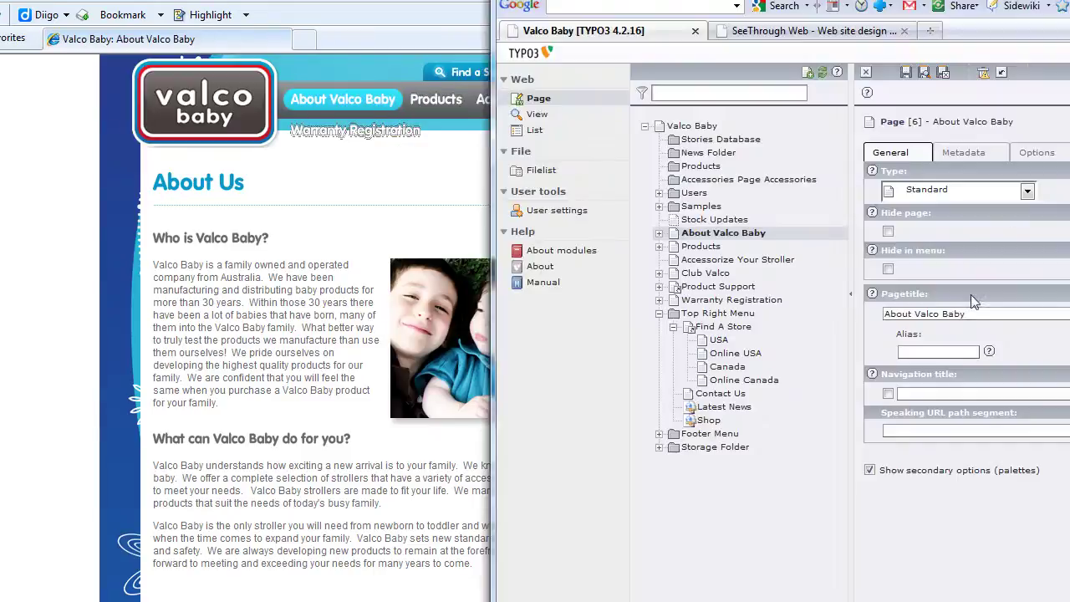
Restore the page title to 'About Us', save, and confirm it on the live site.
{"action": "left_click_drag", "start_coordinate": [967, 313], "coordinate": [915, 313]}
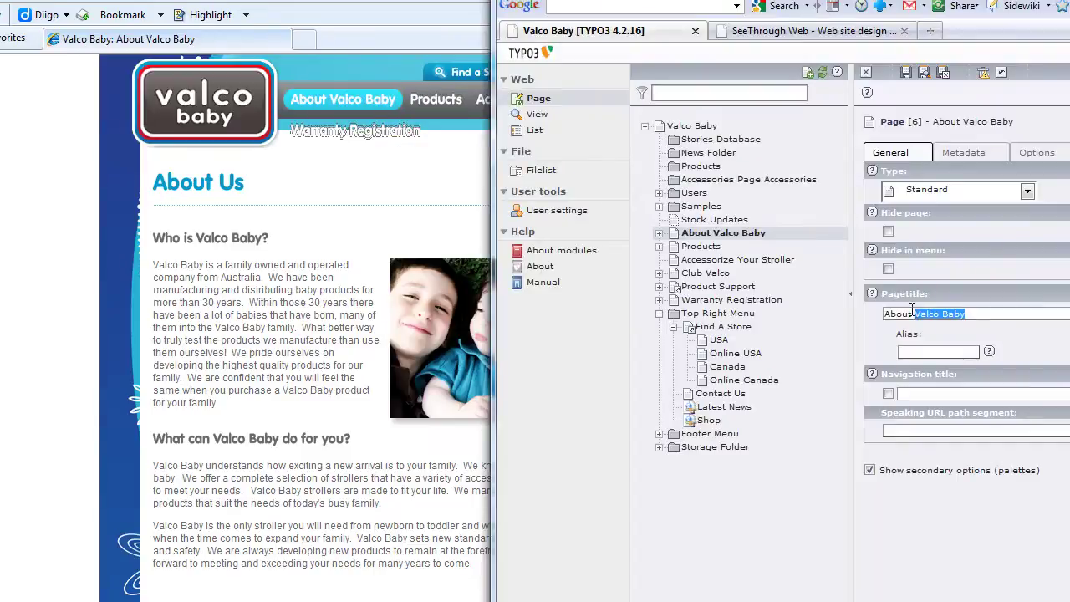
{"action": "type", "text": "Us"}
{"action": "left_click", "coordinate": [906, 73]}
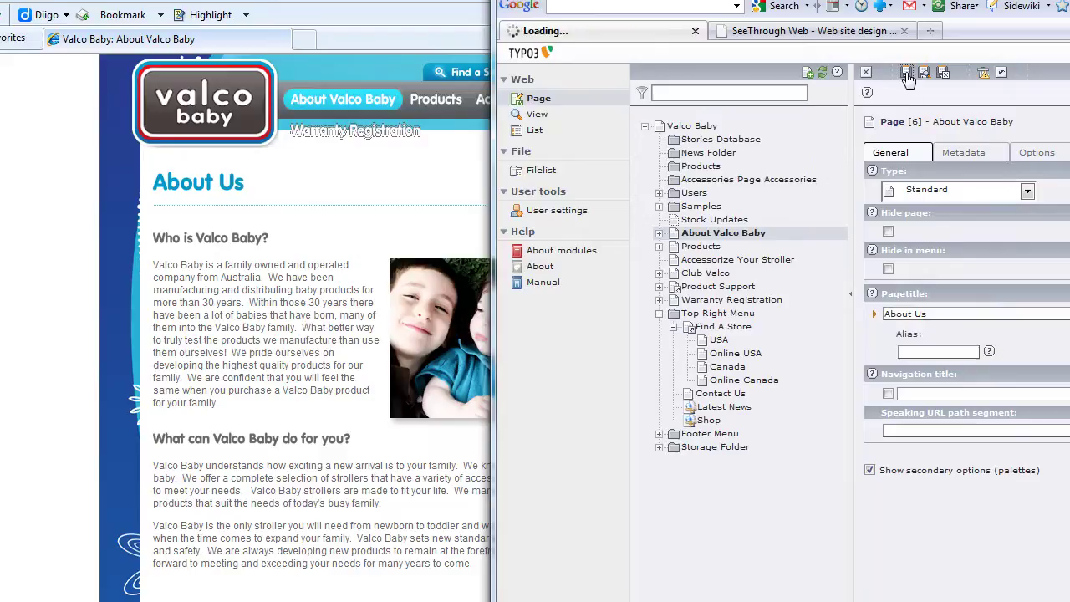
{"action": "key", "text": "alt+Tab"}
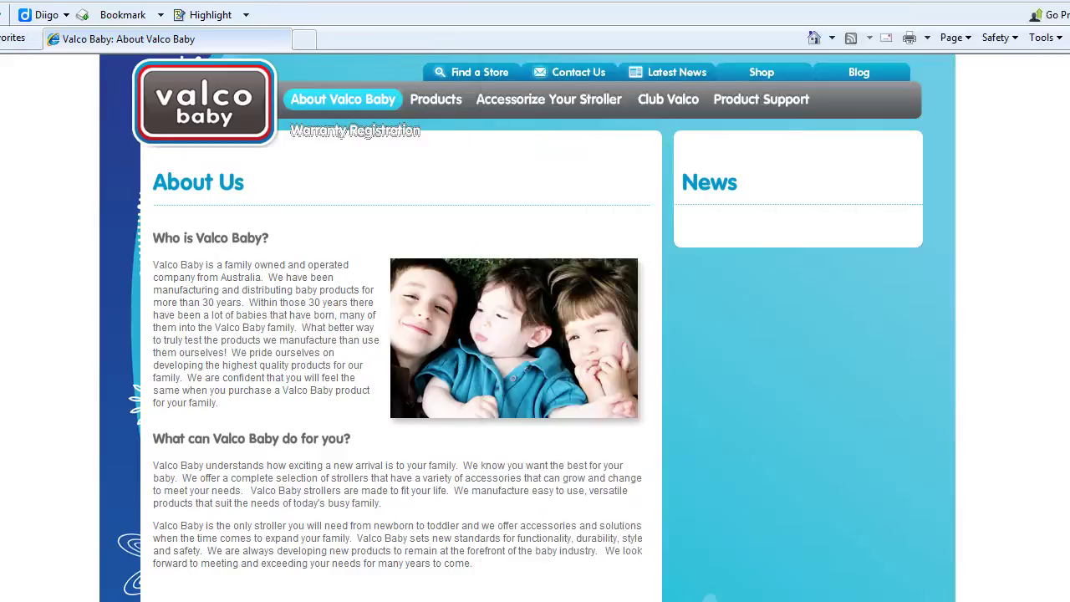
{"action": "key", "text": "F5"}
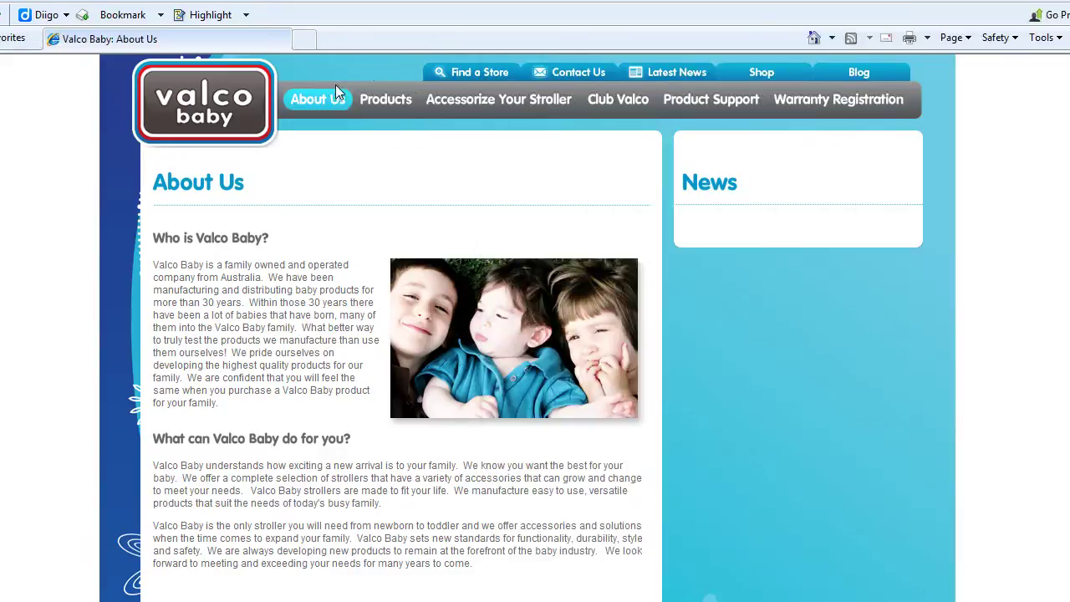
{"action": "key", "text": "alt+Tab"}
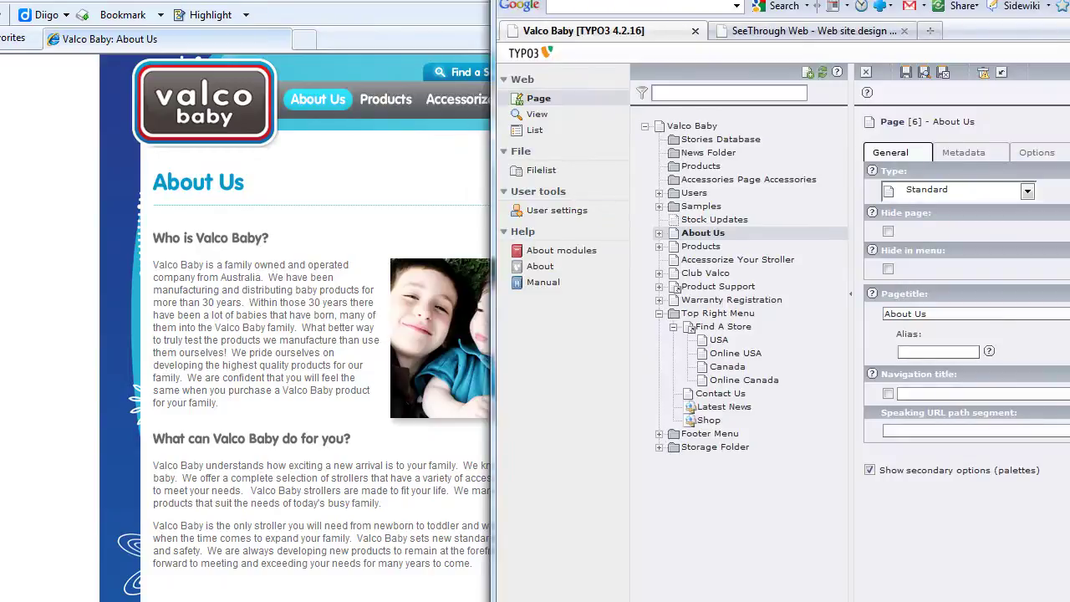
{"action": "key", "text": "alt+Tab"}
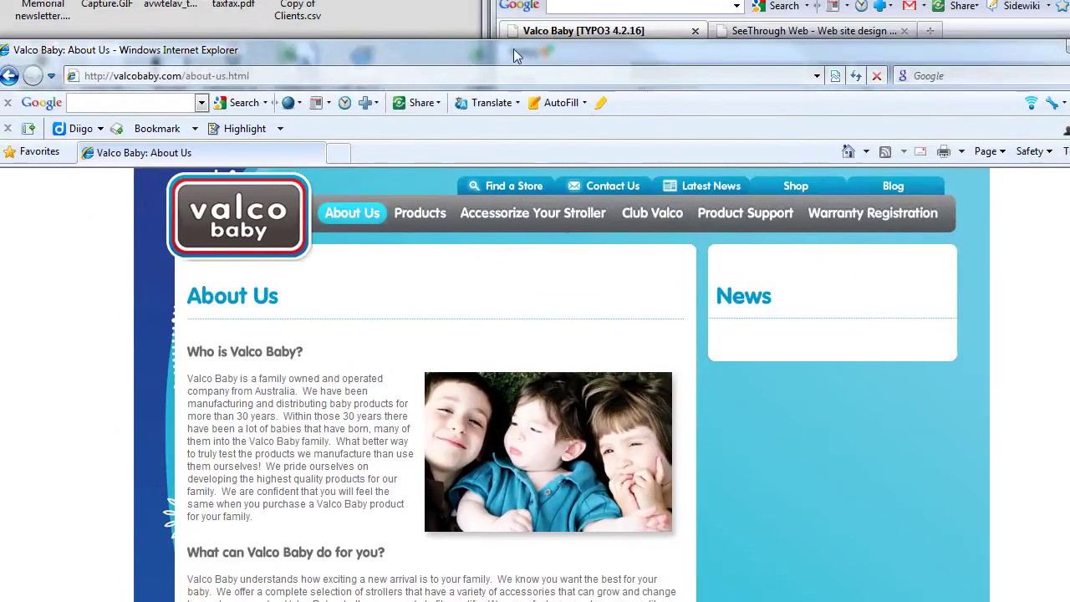
Move 'About Us' from the page title into the navigation title field.
{"action": "key", "text": "alt+Tab"}
{"action": "left_click", "coordinate": [907, 314]}
{"action": "double_click", "coordinate": [907, 314]}
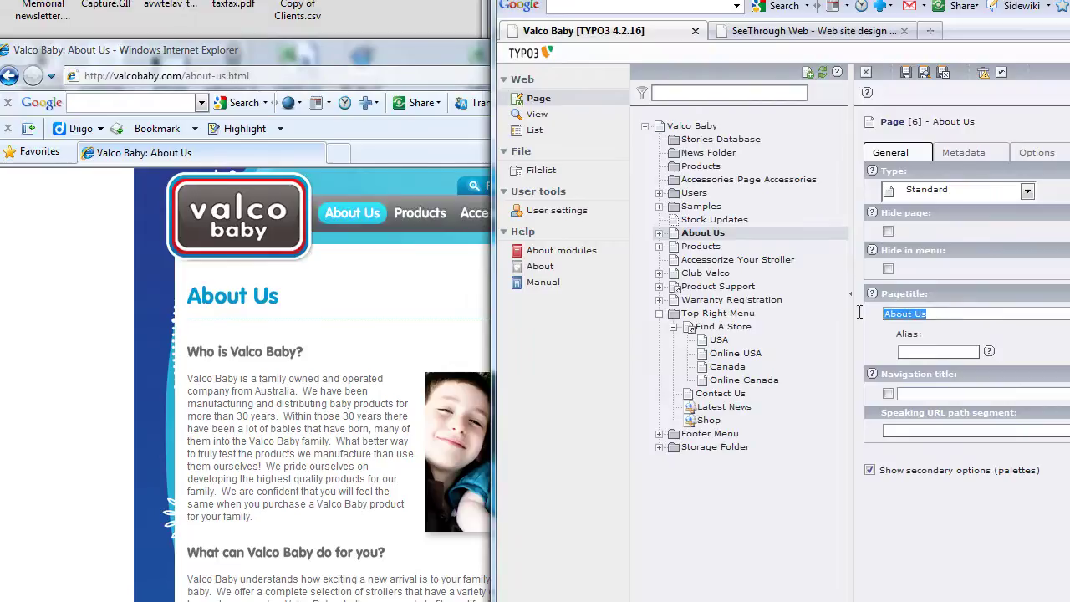
{"action": "key", "text": "ctrl+x"}
{"action": "left_click", "coordinate": [932, 393]}
{"action": "key", "text": "ctrl+v"}
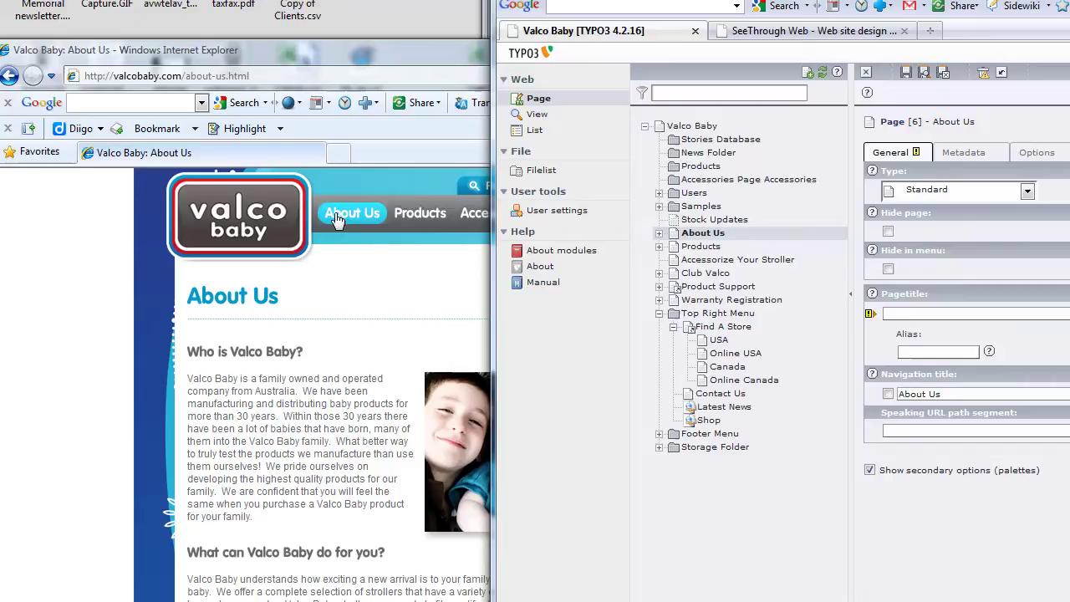
Set the page title to 'About Valco Baby', save, and reload the live site to check.
{"action": "double_click", "coordinate": [903, 314]}
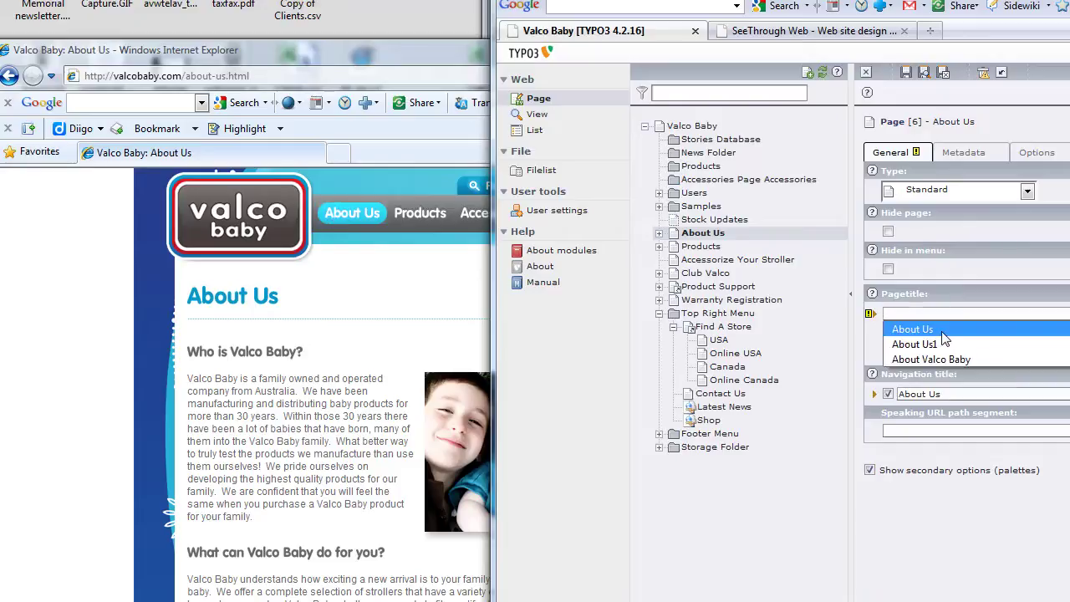
{"action": "type", "text": "About V"}
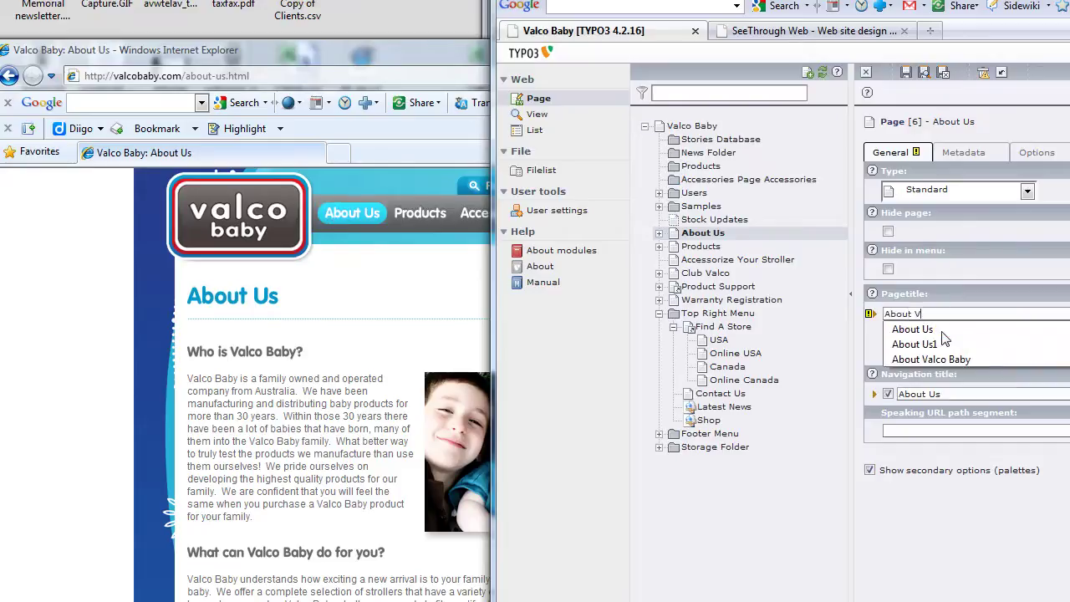
{"action": "type", "text": "alco Baby"}
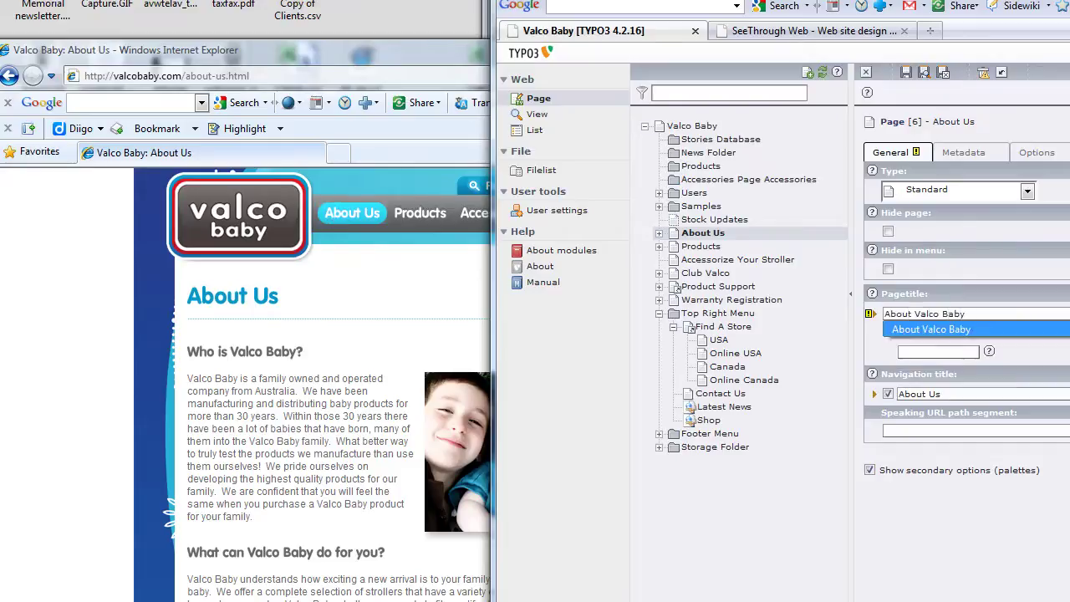
{"action": "left_click", "coordinate": [907, 73]}
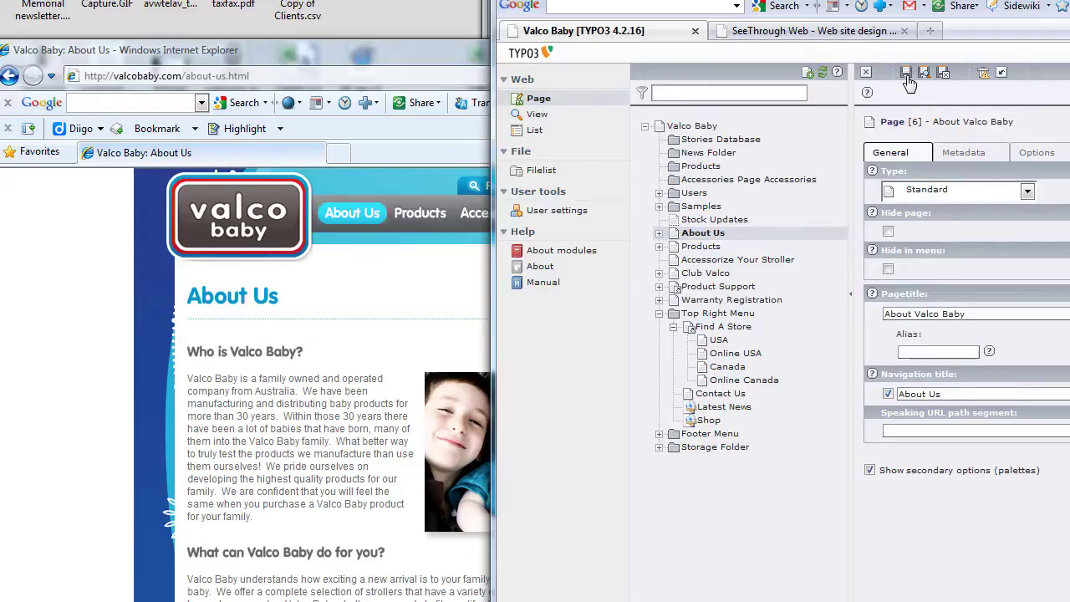
{"action": "double_click", "coordinate": [287, 57]}
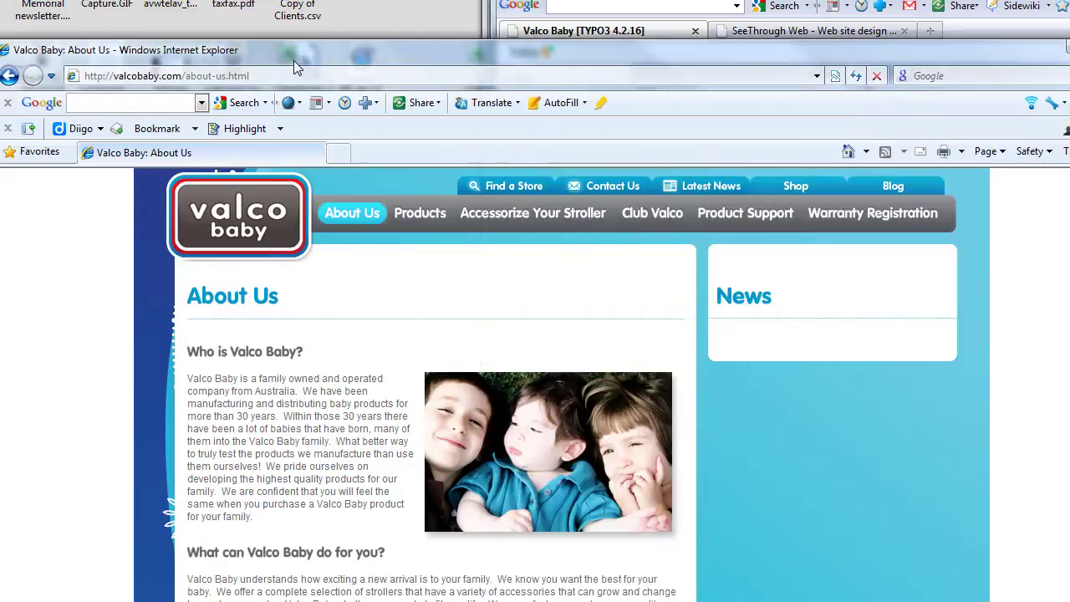
{"action": "key", "text": "F5"}
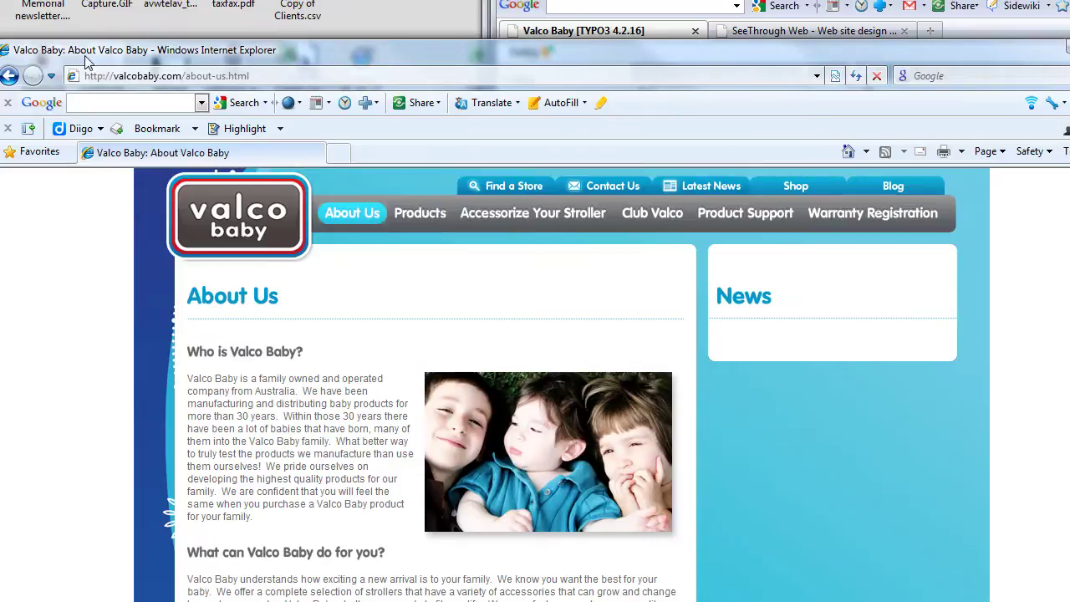
{"action": "left_click", "coordinate": [585, 30]}
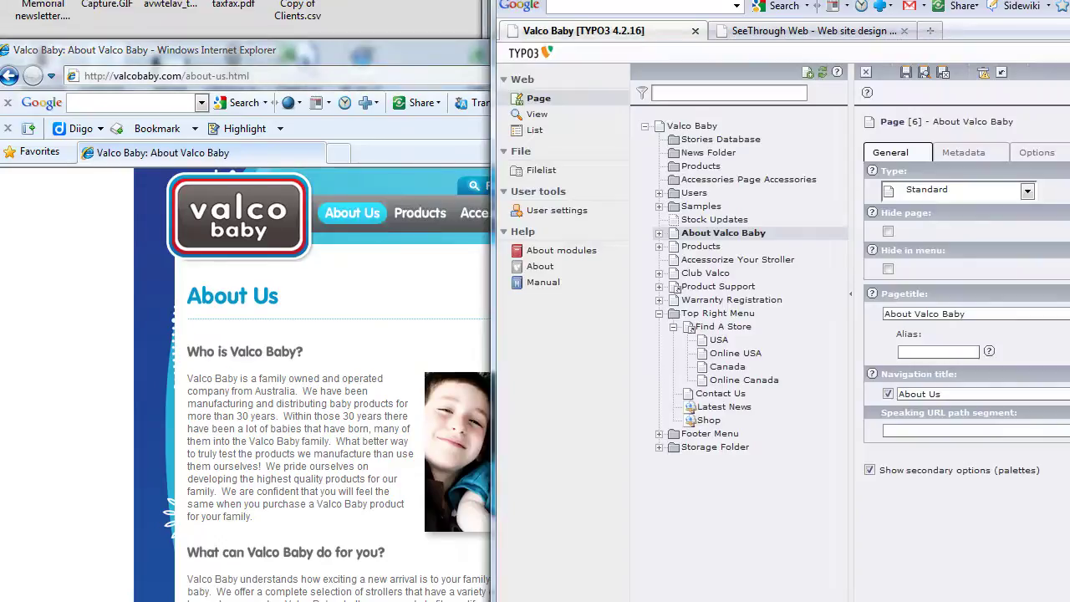
{"action": "left_click", "coordinate": [970, 154]}
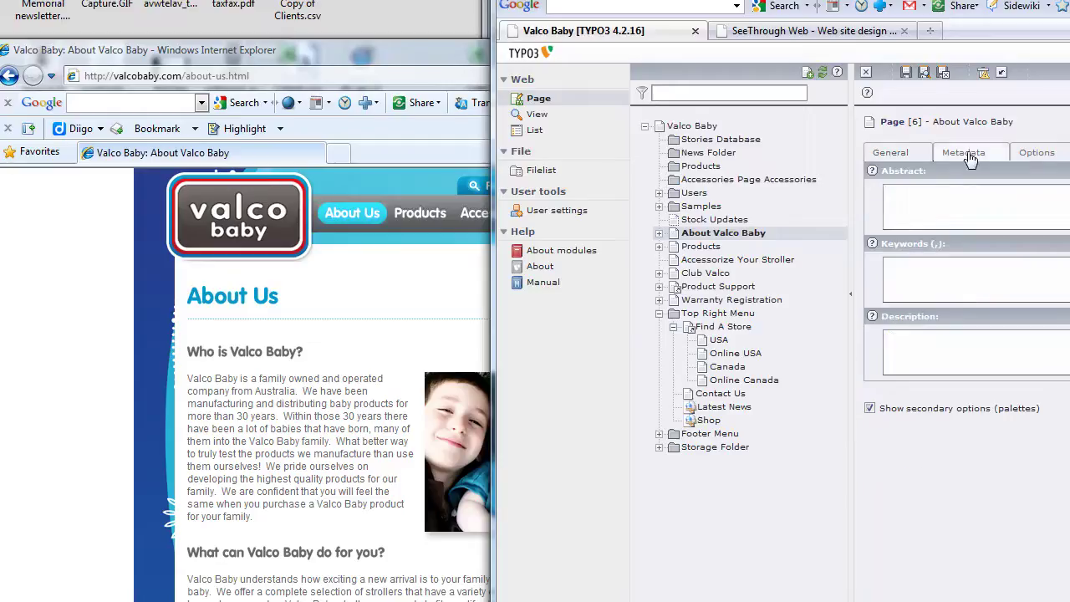
{"action": "left_click", "coordinate": [890, 153]}
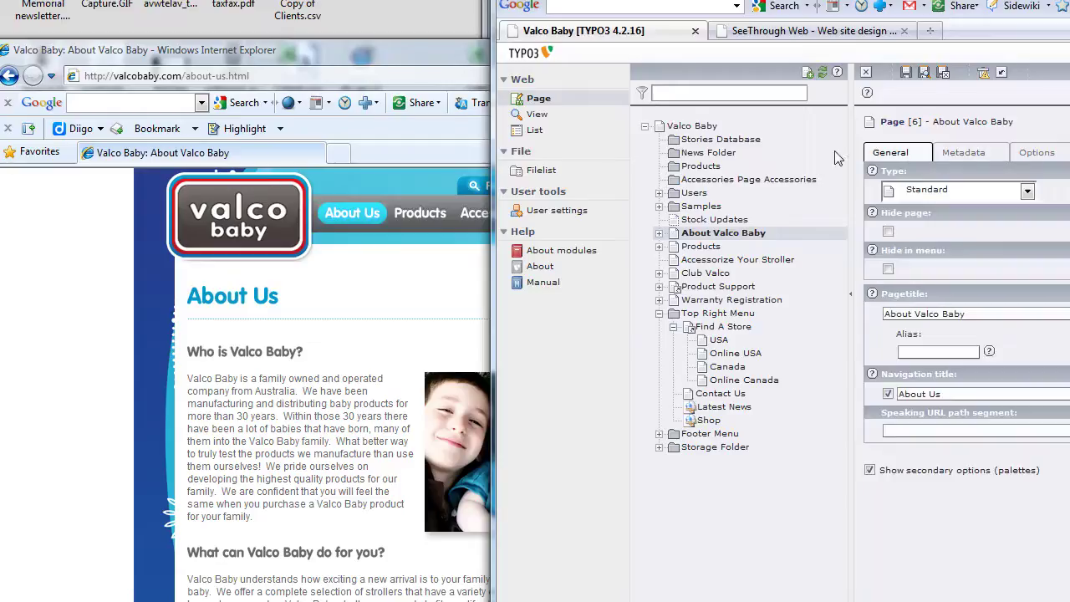